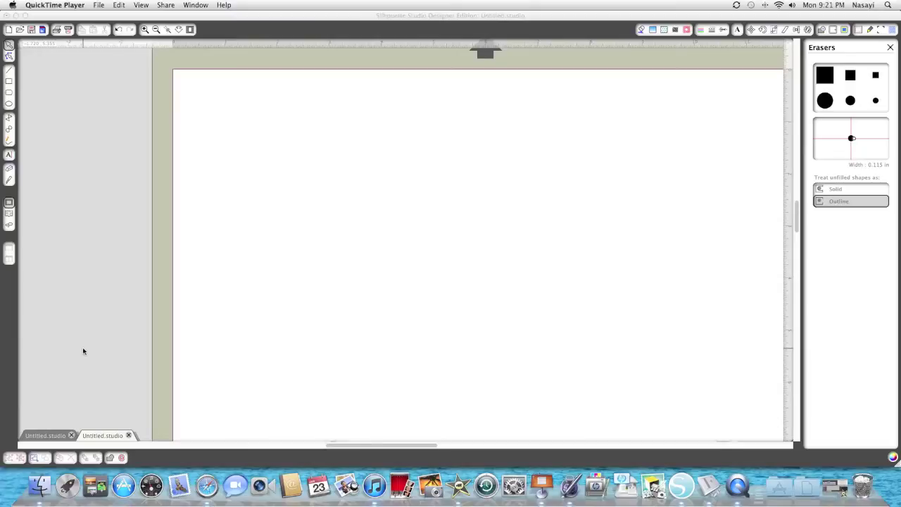
Draw a rectangle near the top-left of the page.
click(83, 350)
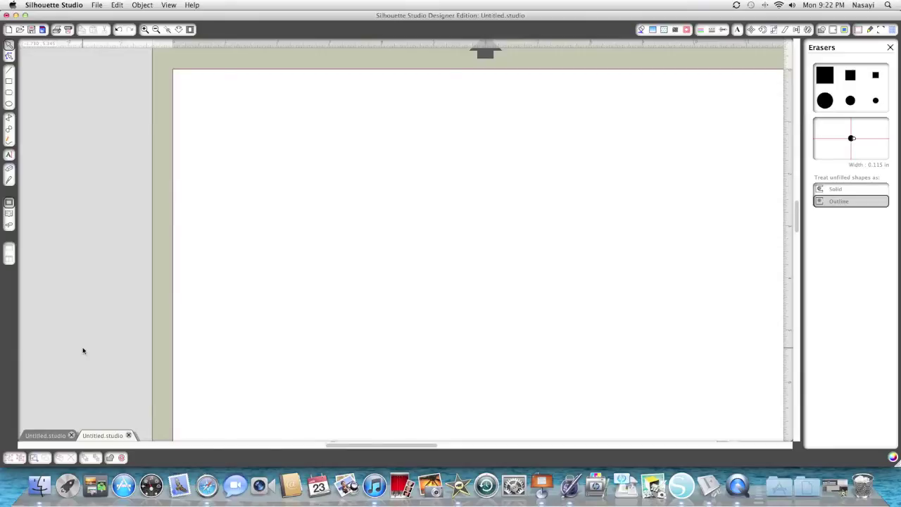
click(8, 82)
mouse_move(211, 95)
mouse_down()
mouse_move(274, 173)
mouse_move(386, 257)
mouse_move(395, 272)
mouse_move(386, 281)
mouse_up()
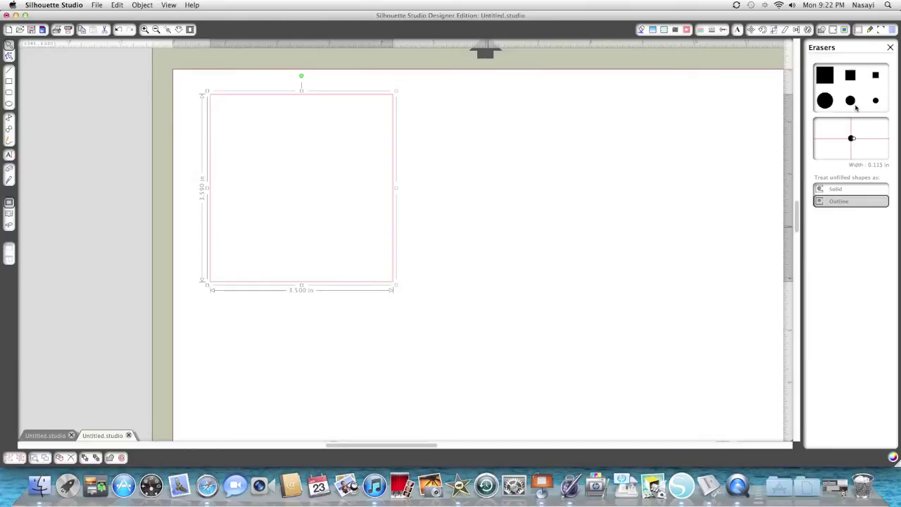
Scale the rectangle to a 4.000 × 4.000 in square and nudge it slightly down-right.
click(774, 29)
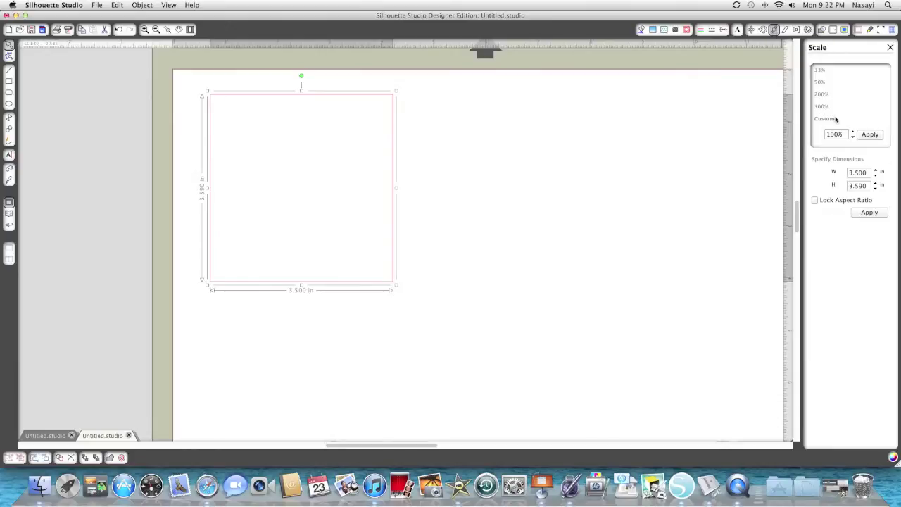
drag(865, 173, 818, 174)
text(3.5)
key(Tab)
click(878, 215)
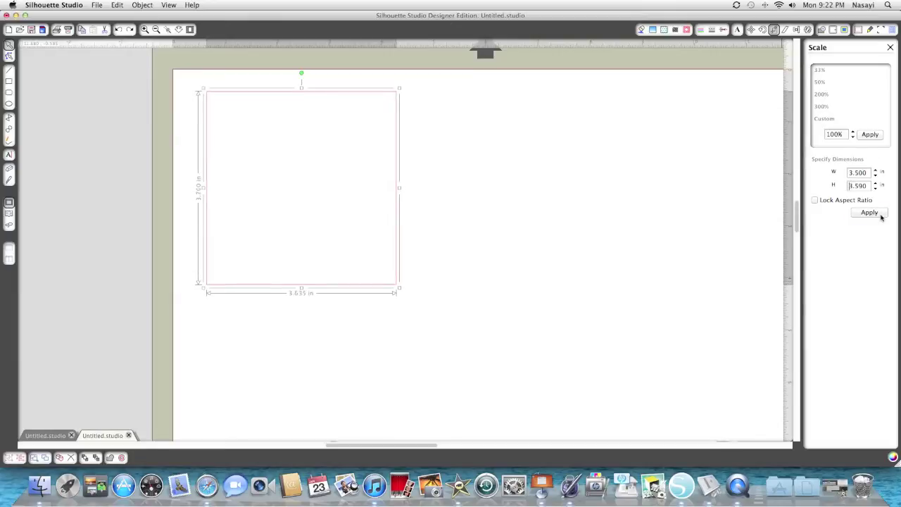
click(881, 217)
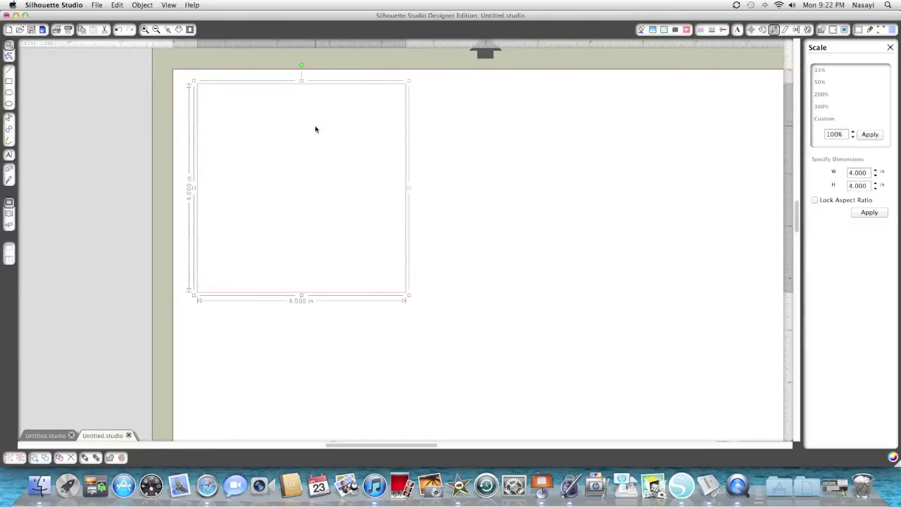
drag(340, 88, 357, 105)
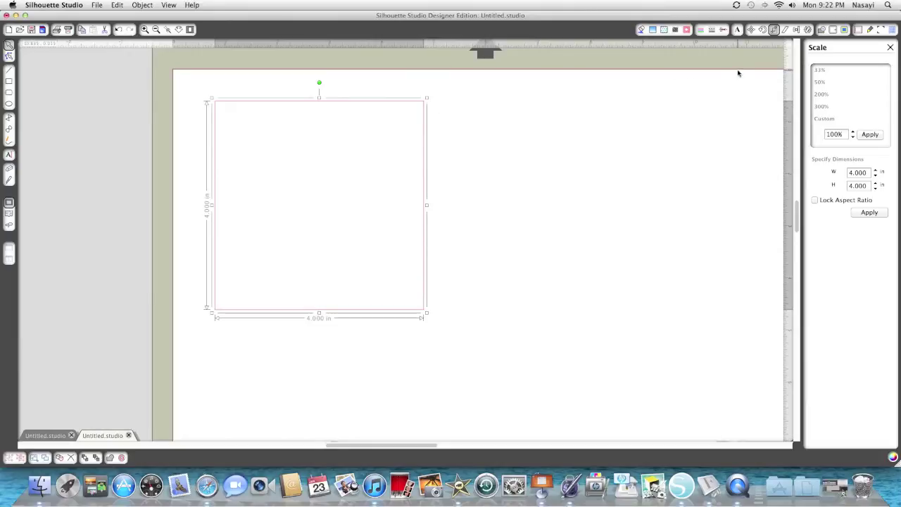
Add a round-cornered 0.270 in offset outline around the square, then deselect.
click(833, 30)
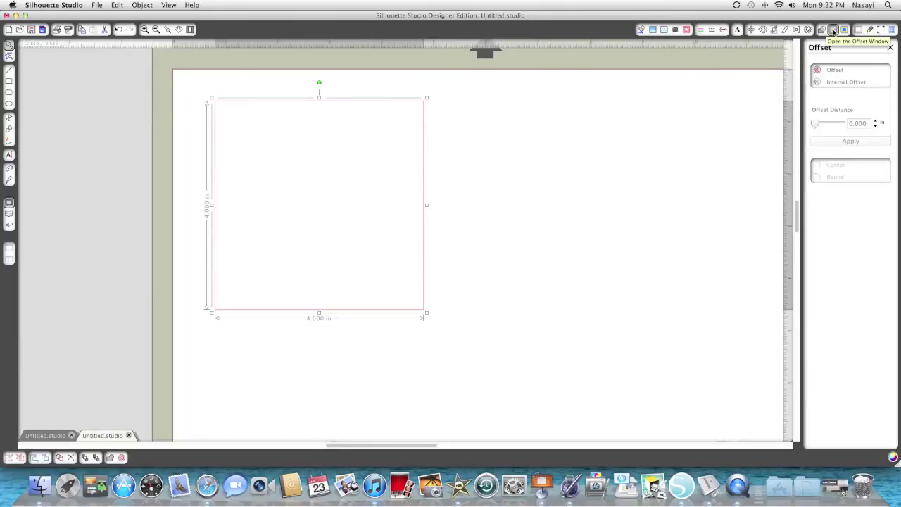
click(835, 70)
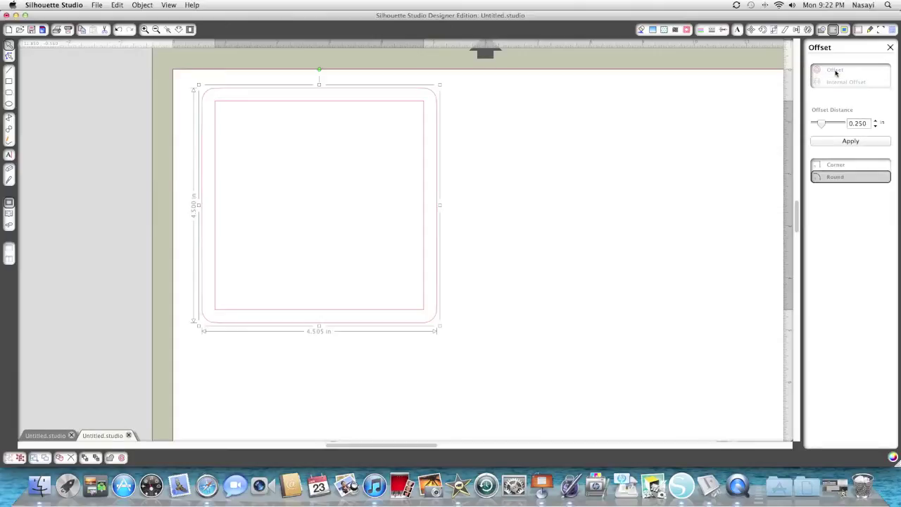
click(875, 122)
click(875, 121)
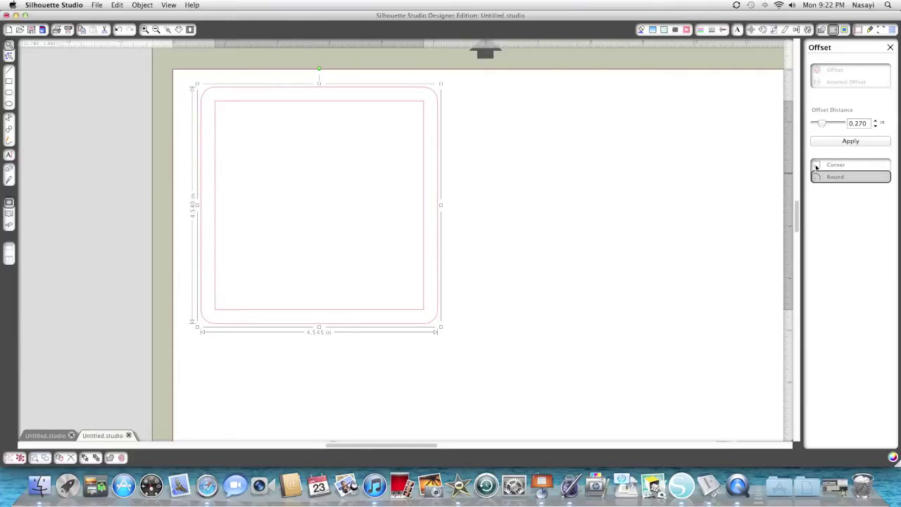
click(849, 142)
click(573, 200)
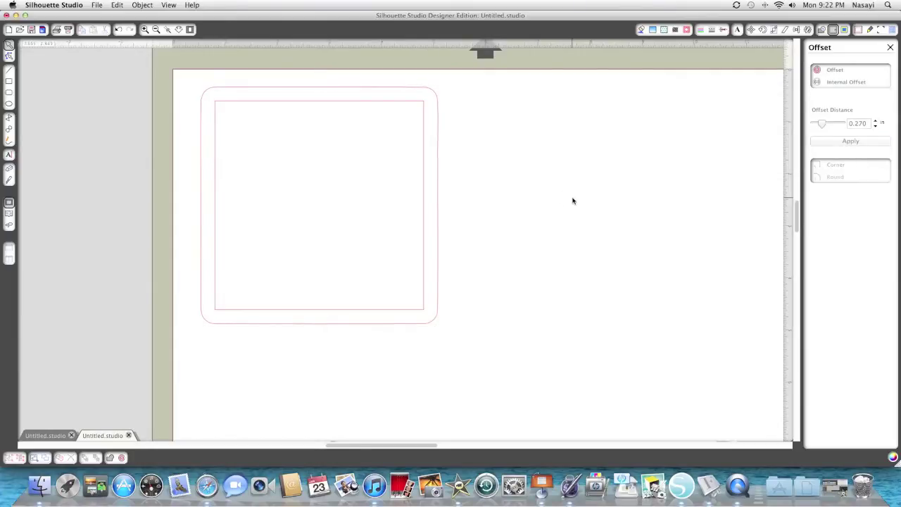
Type 'hello' in the square's upper-left, set in PhoenixScriptFLF at 72 pt.
click(10, 155)
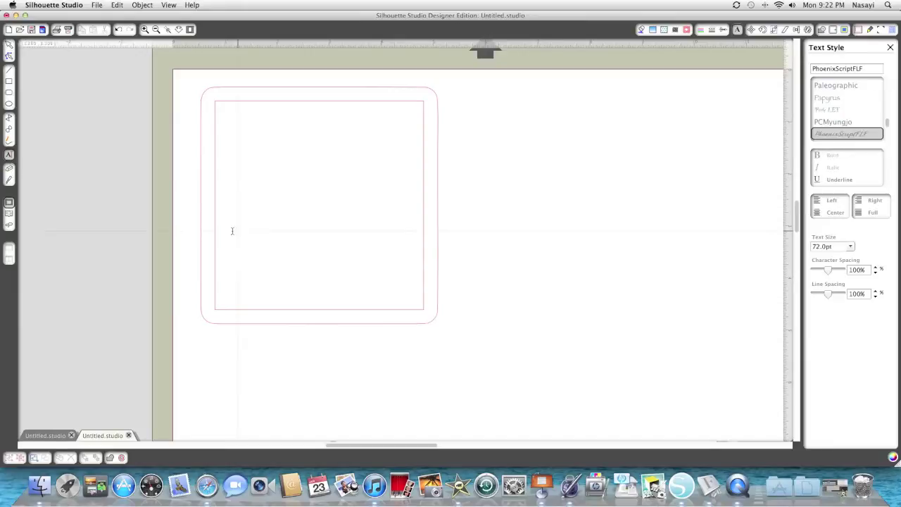
click(240, 176)
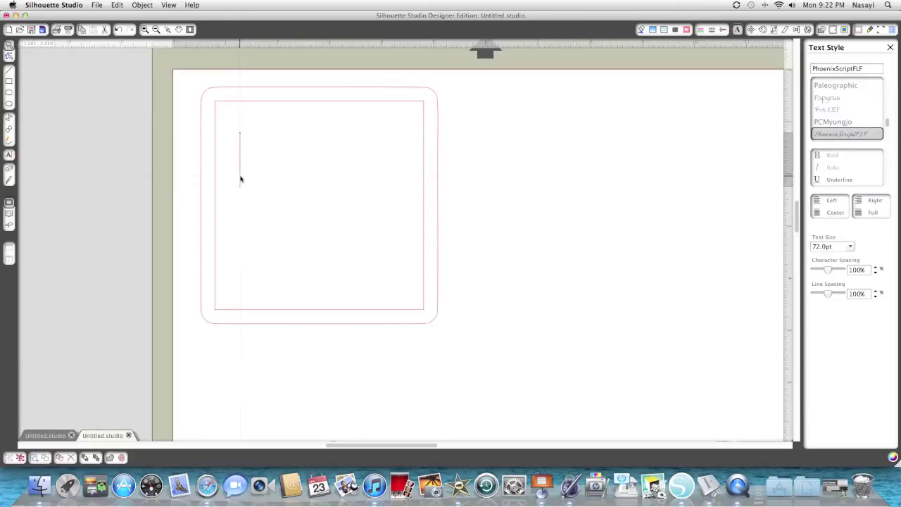
text(hello)
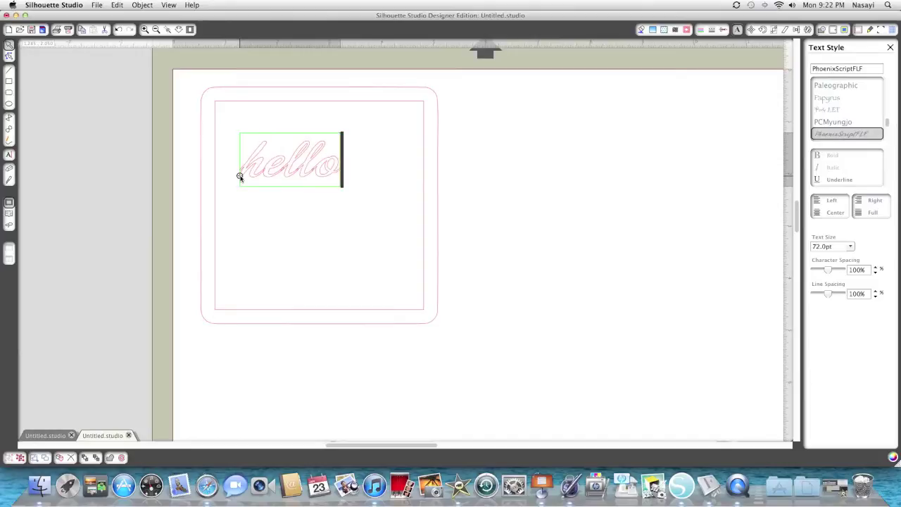
click(266, 160)
scroll(839, 136, up, 5)
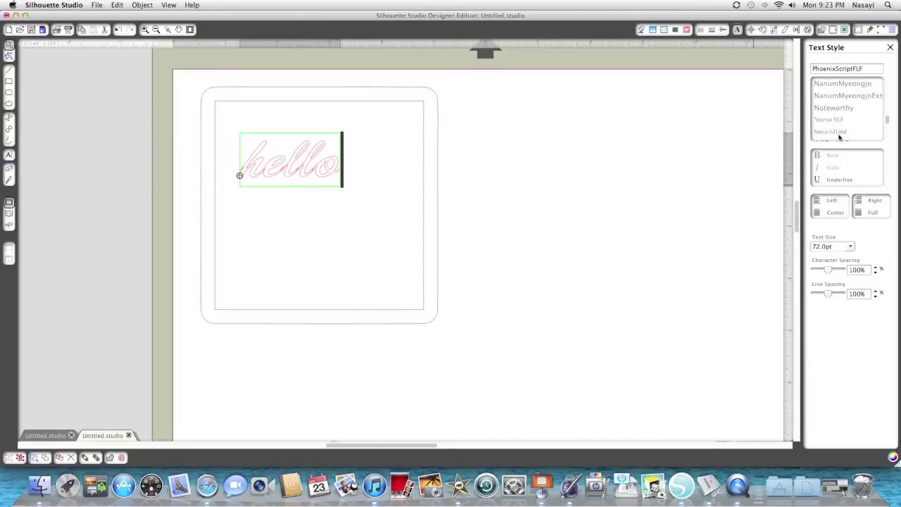
scroll(839, 137, up, 3)
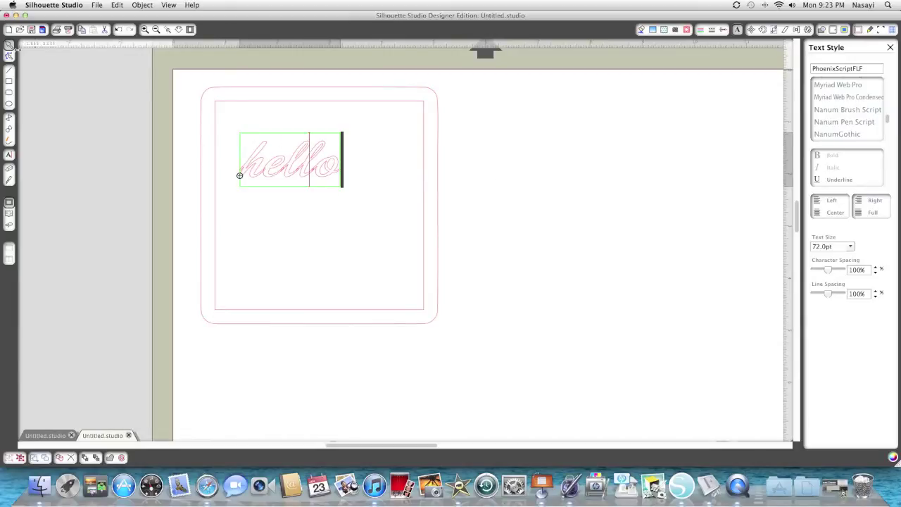
click(282, 216)
Scale the hello text to about 4.060 × 2.165 in and nudge it slightly upward.
click(261, 177)
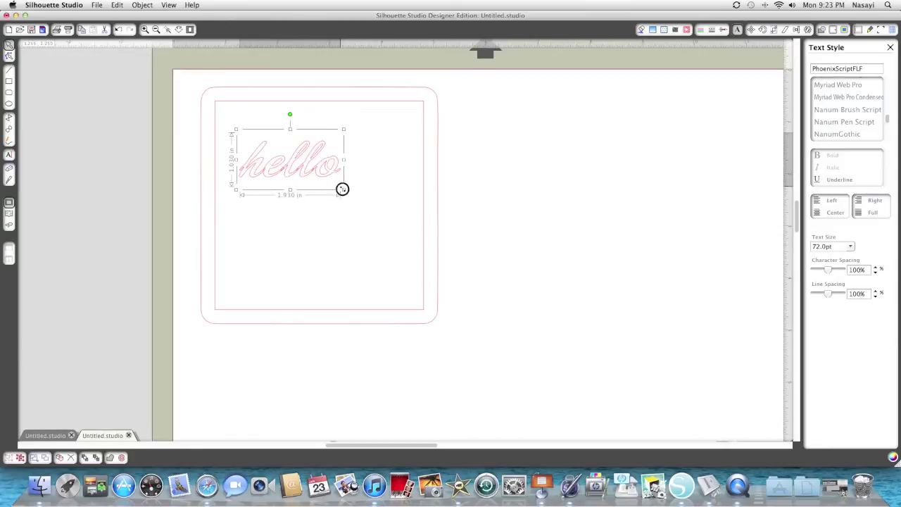
drag(343, 188, 336, 220)
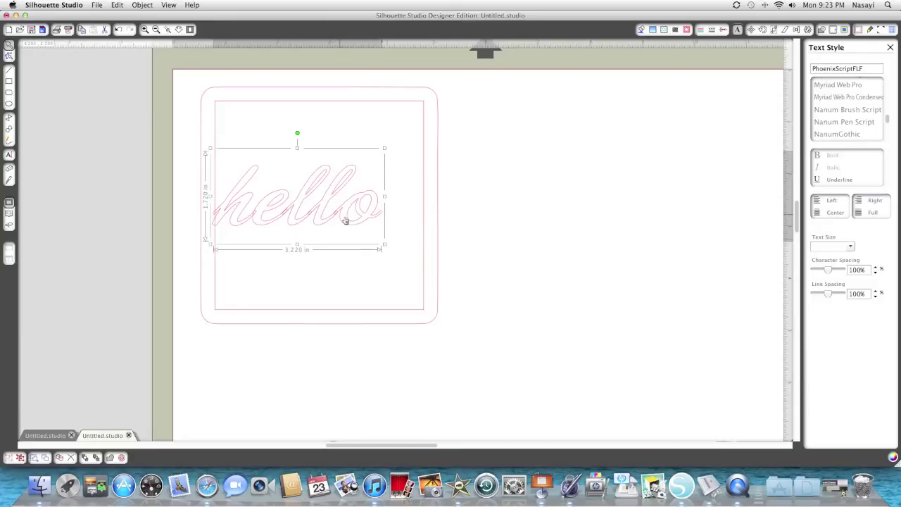
drag(386, 246, 434, 261)
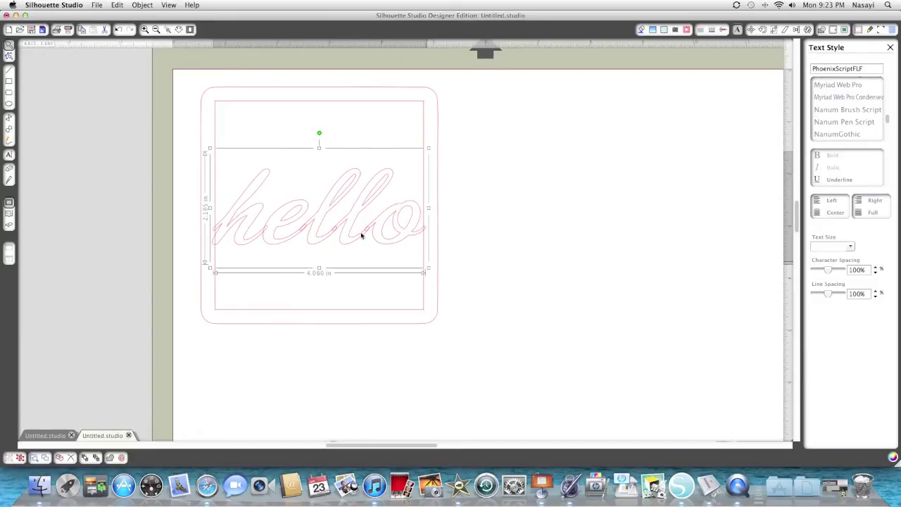
drag(326, 234, 327, 228)
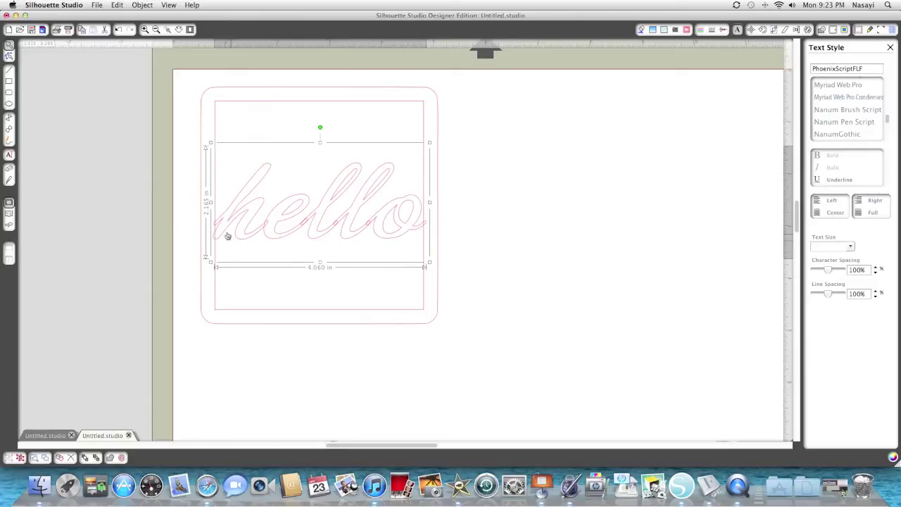
drag(322, 233, 323, 228)
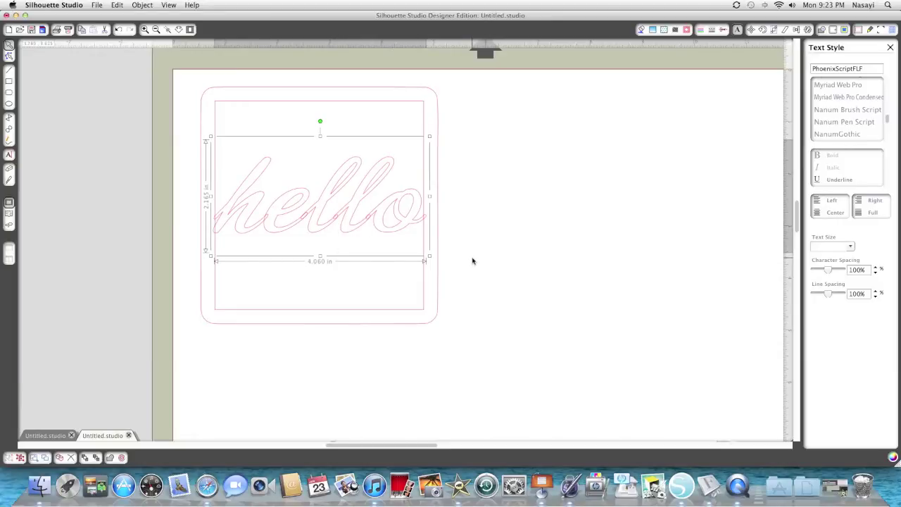
Try welding the hello text, then undo the weld.
click(344, 275)
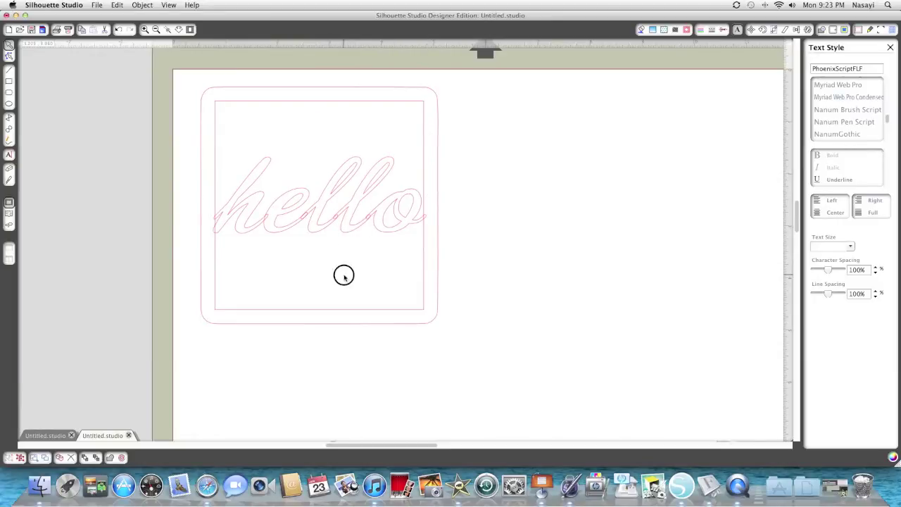
click(335, 219)
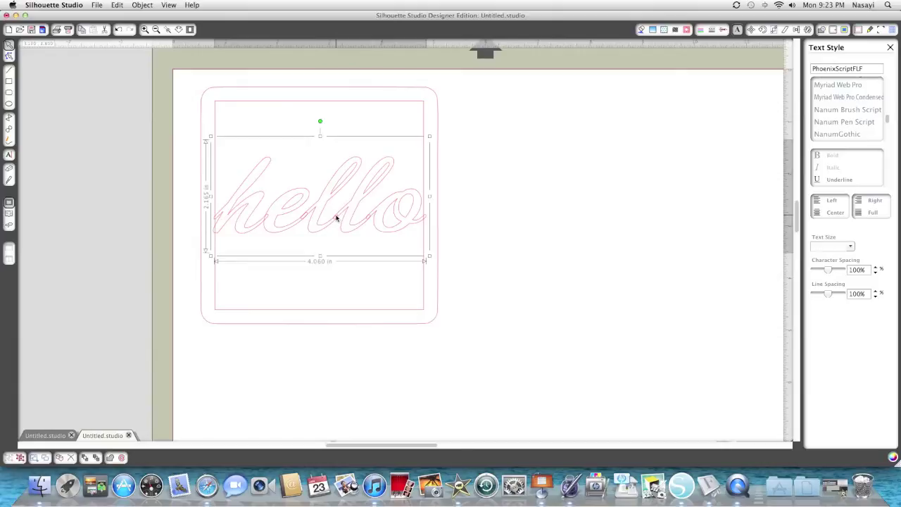
right_click(336, 218)
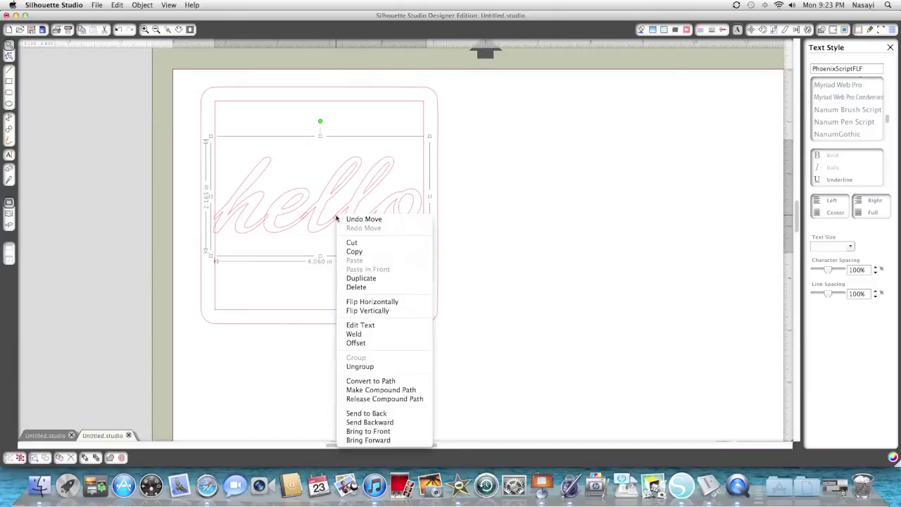
click(359, 334)
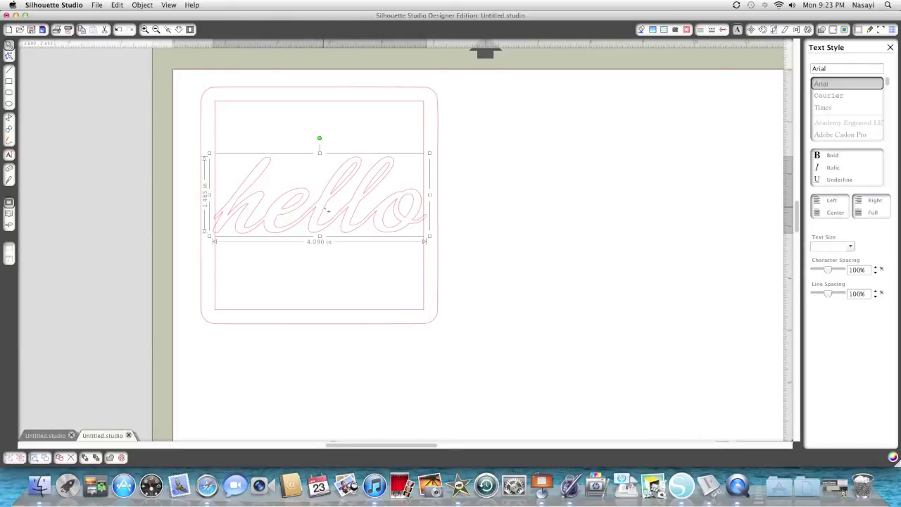
click(327, 210)
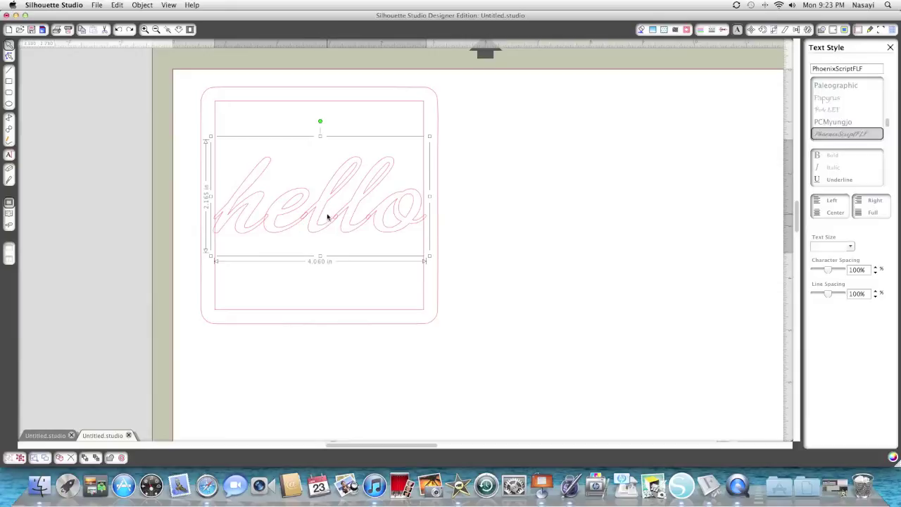
Ungroup hello into separate letters and select the single l to confirm.
right_click(327, 216)
click(345, 367)
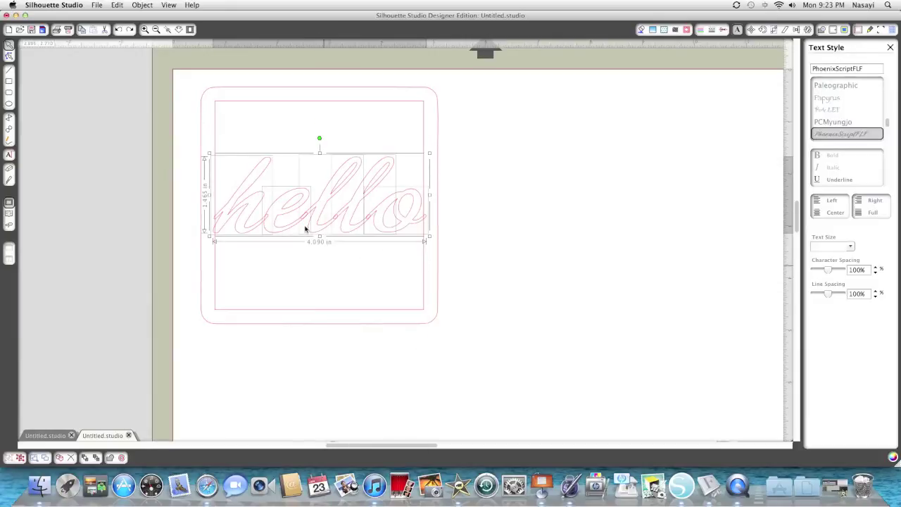
click(310, 258)
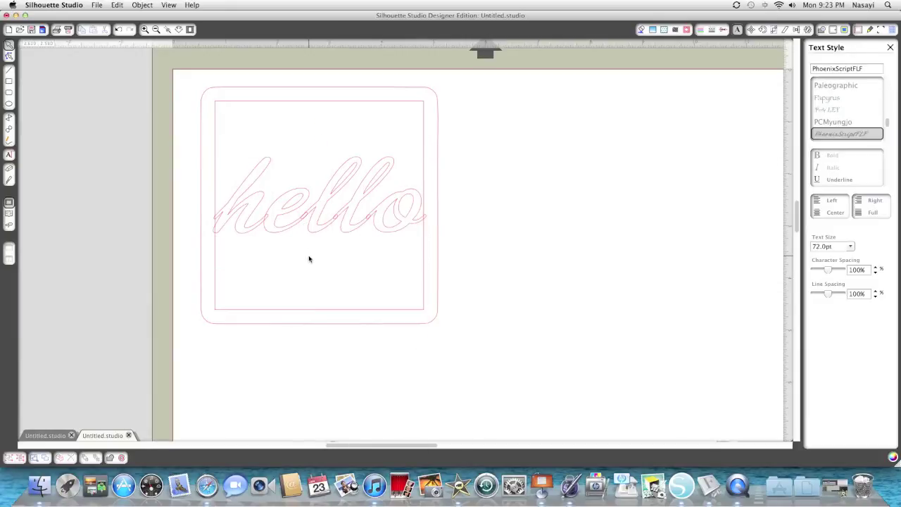
click(343, 225)
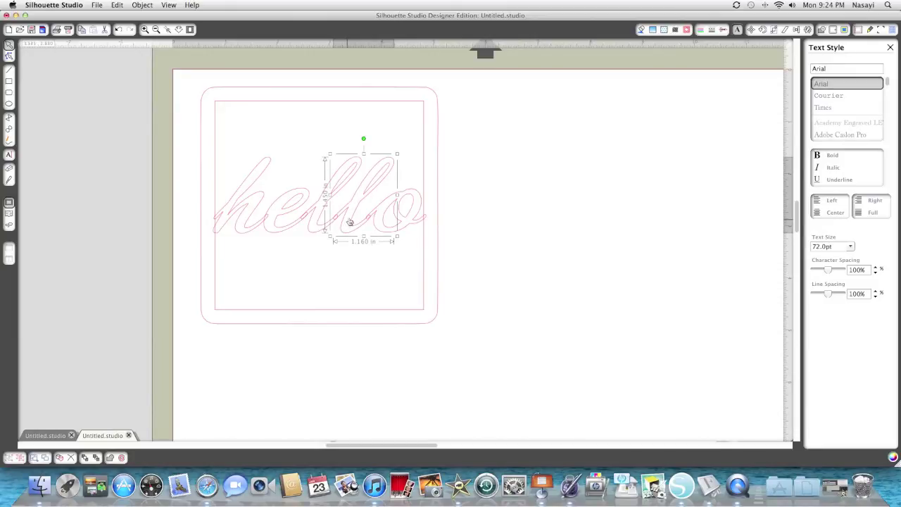
click(385, 223)
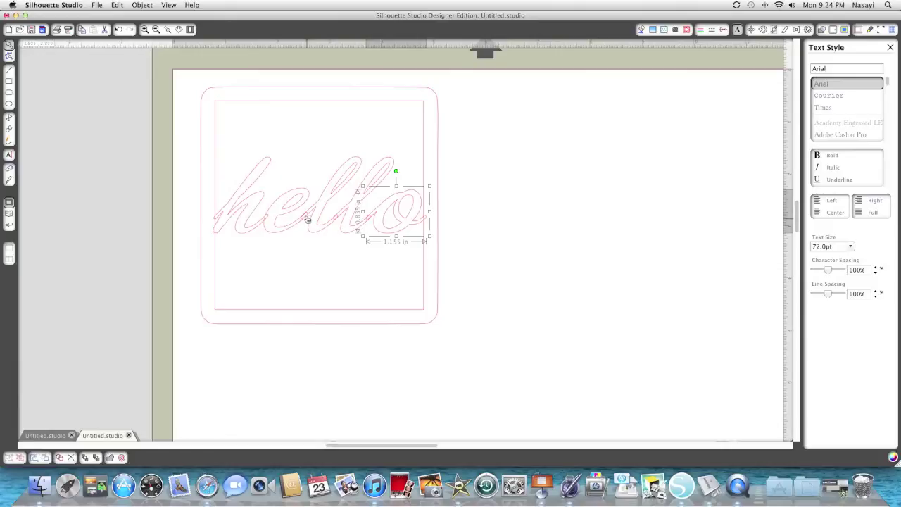
click(145, 29)
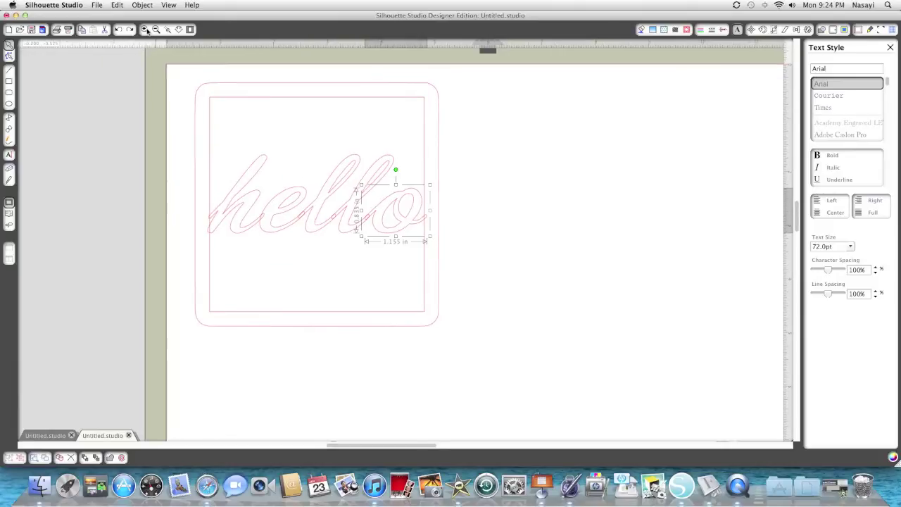
click(146, 30)
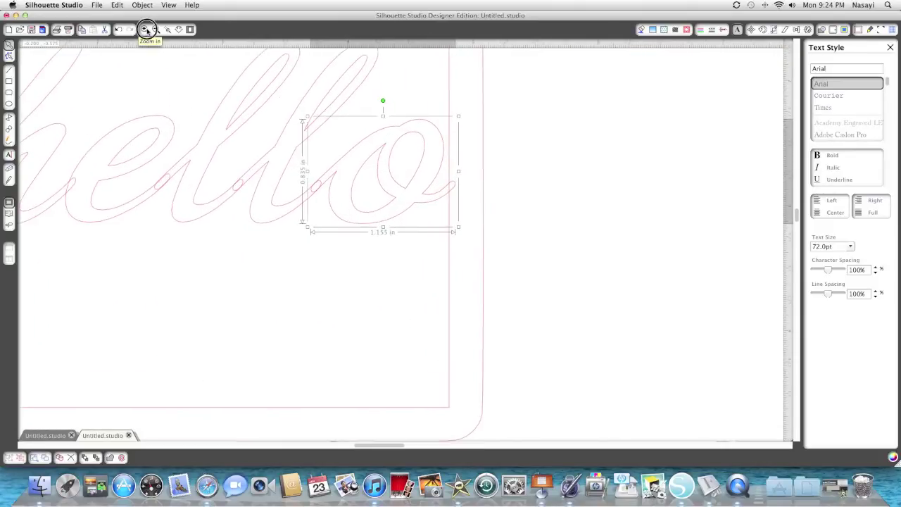
click(146, 31)
scroll(143, 85, up, 3)
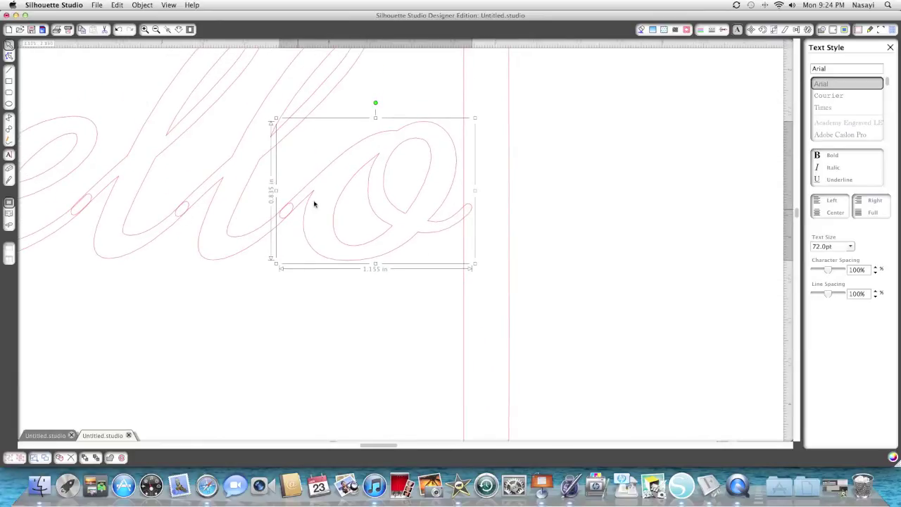
click(156, 30)
click(156, 30)
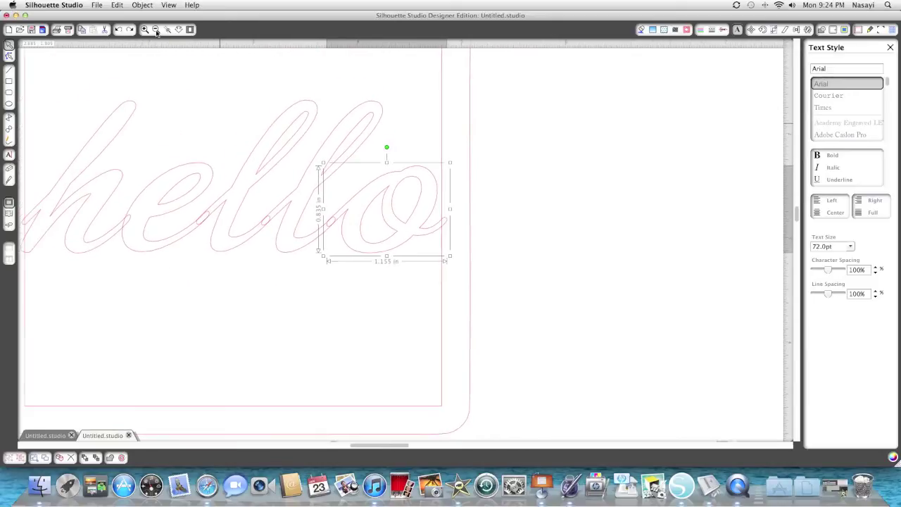
click(156, 29)
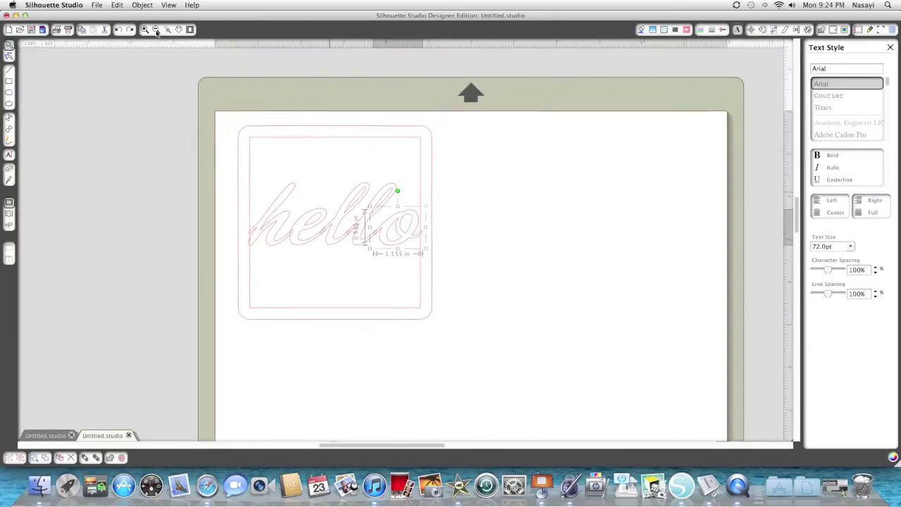
click(296, 239)
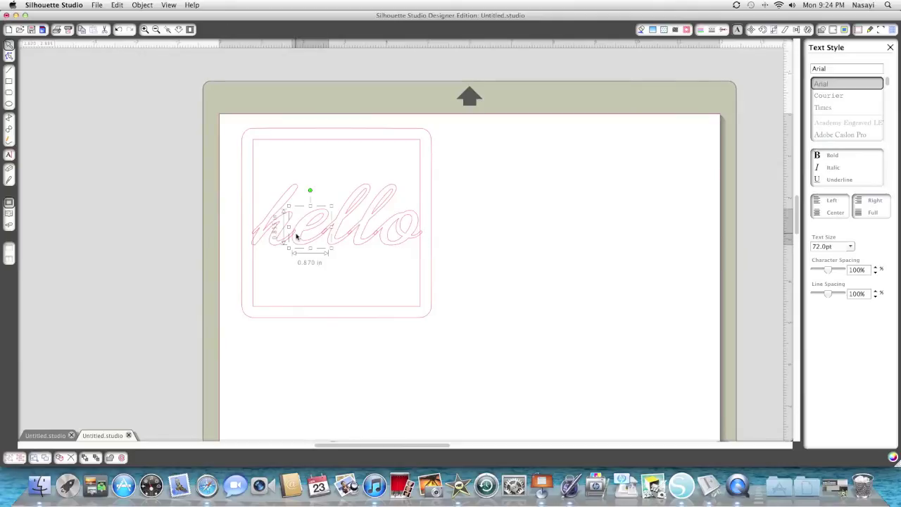
Select all five hello letters, including the h, and weld them into a 4.081 in outline.
click(257, 177)
drag(257, 177, 422, 263)
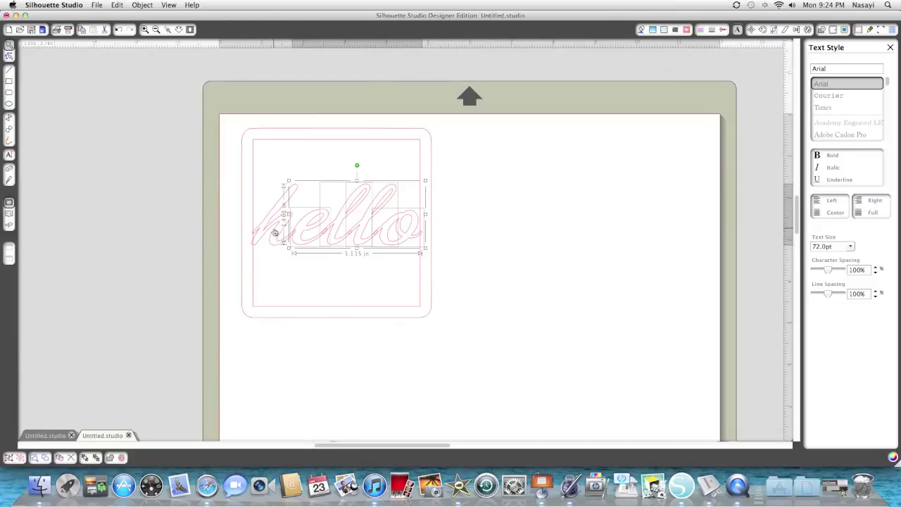
click(271, 234)
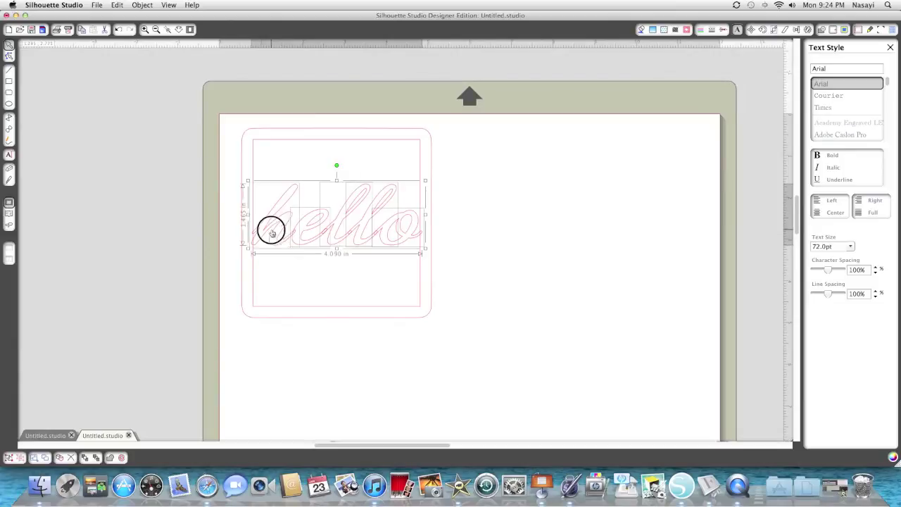
right_click(326, 231)
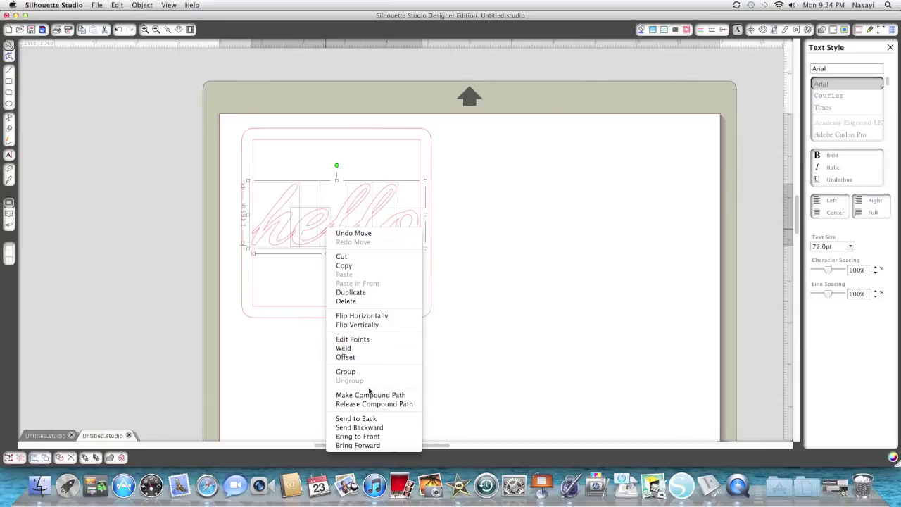
click(369, 347)
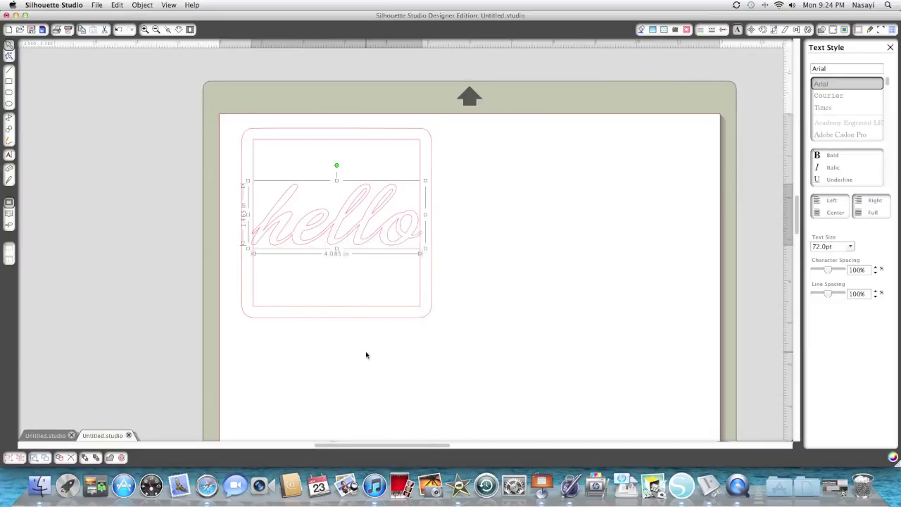
click(364, 291)
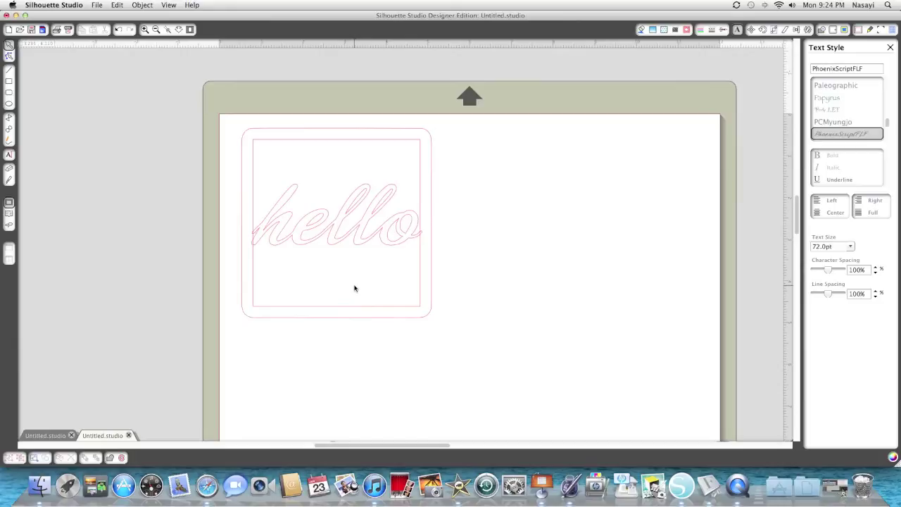
Zoom in three steps, view the welded hello in Cut Style, then close the panel.
click(145, 29)
click(145, 29)
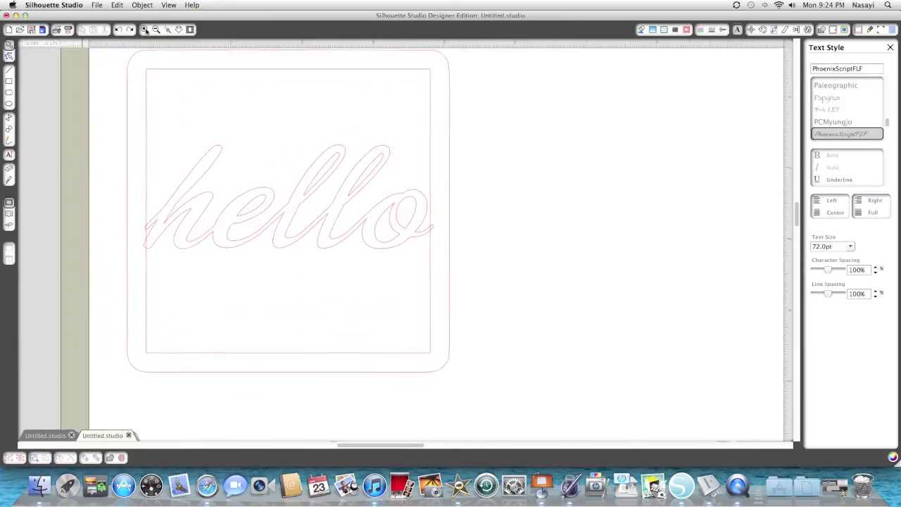
click(145, 29)
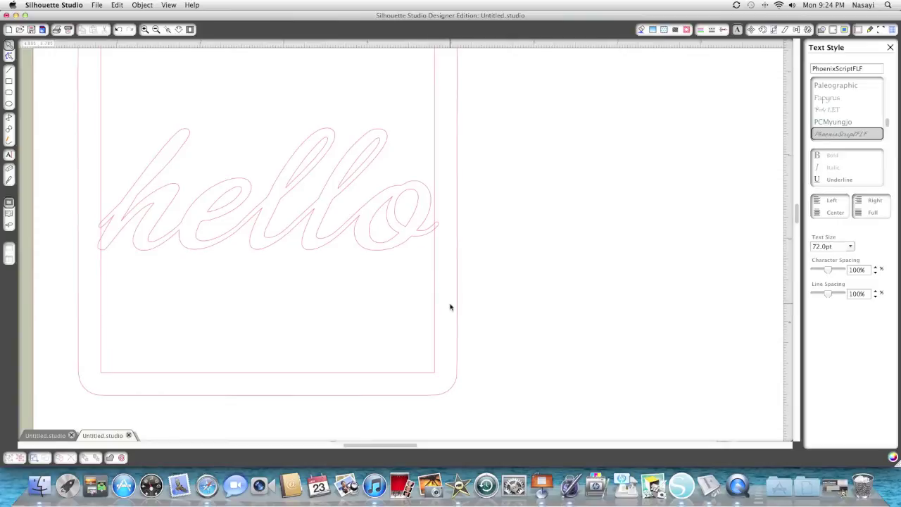
click(723, 29)
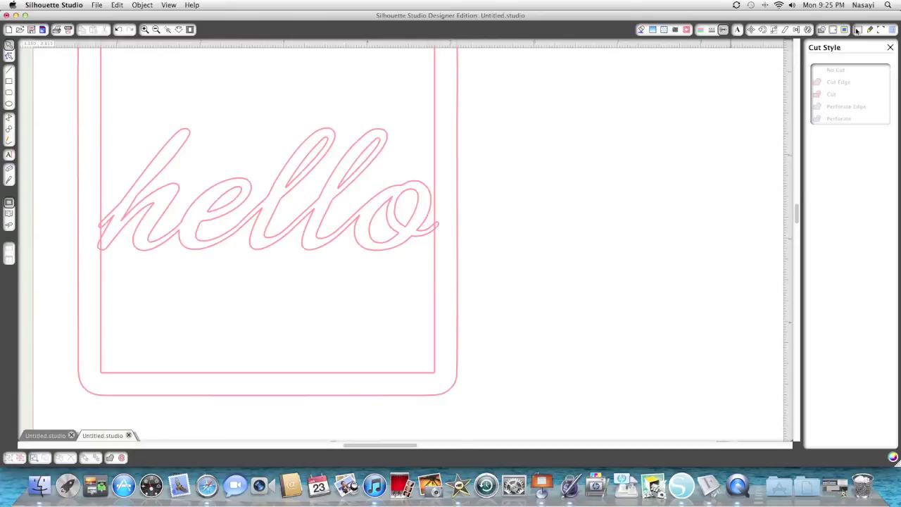
click(890, 47)
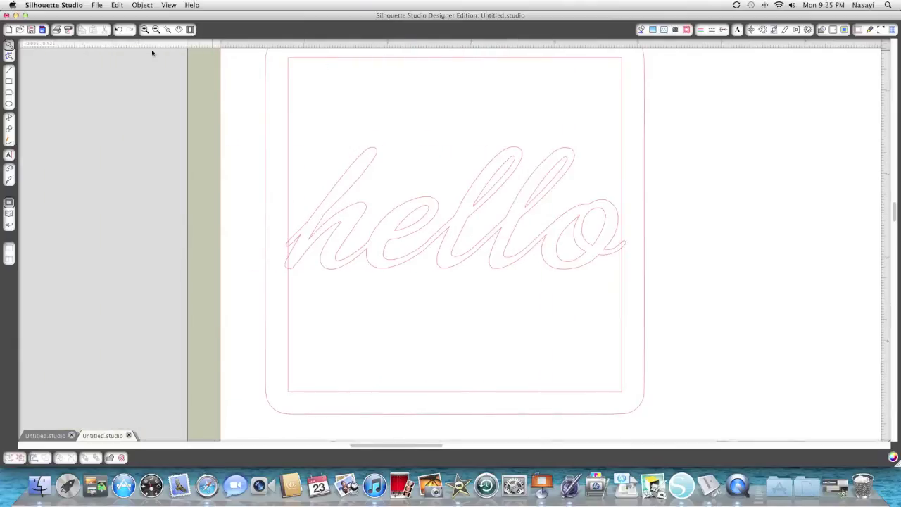
Zoom out to the whole mat, then zoom in twice and scroll onto the hello lettering.
click(155, 29)
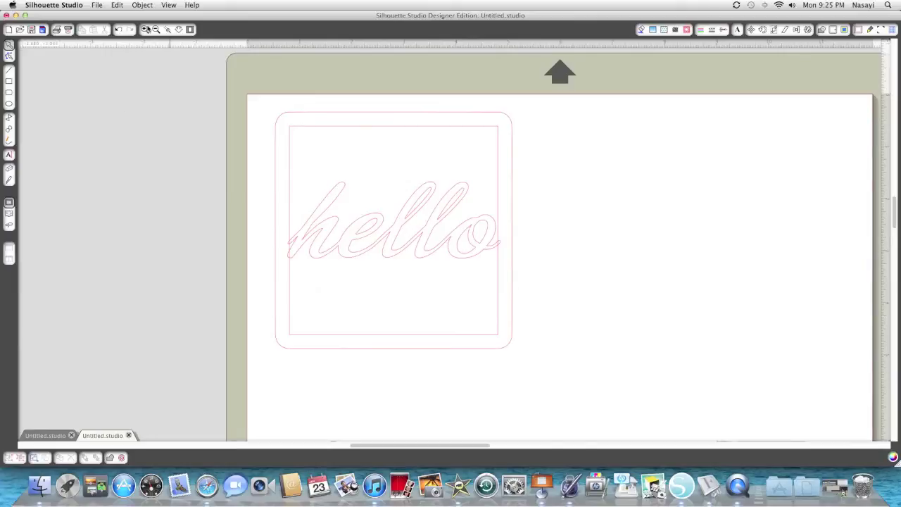
click(147, 30)
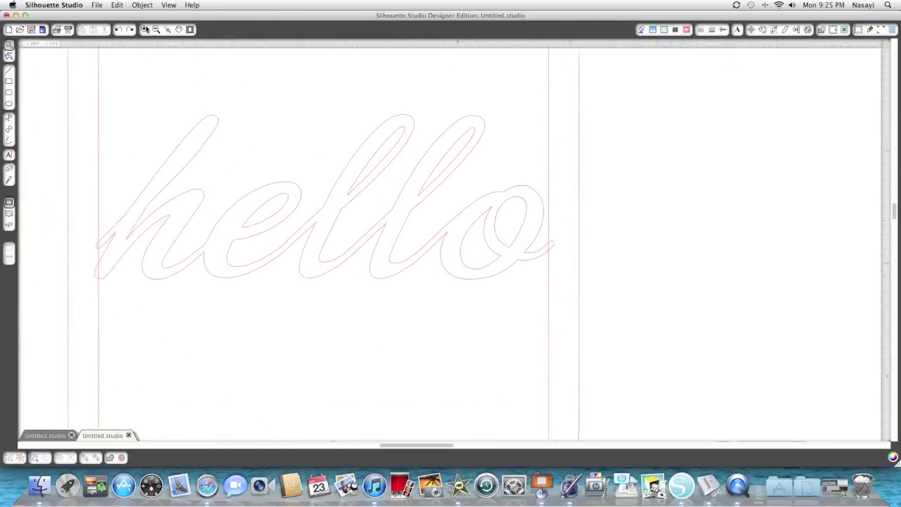
scroll(202, 100, left, 5)
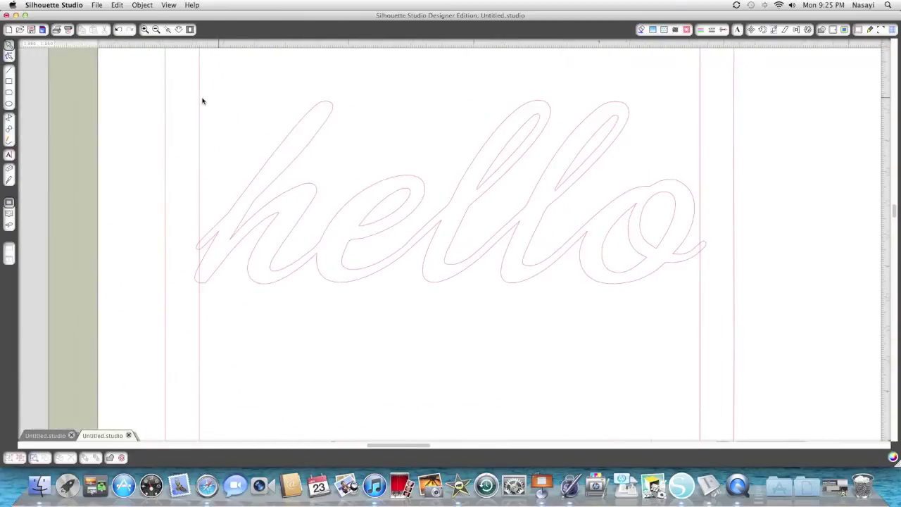
click(145, 31)
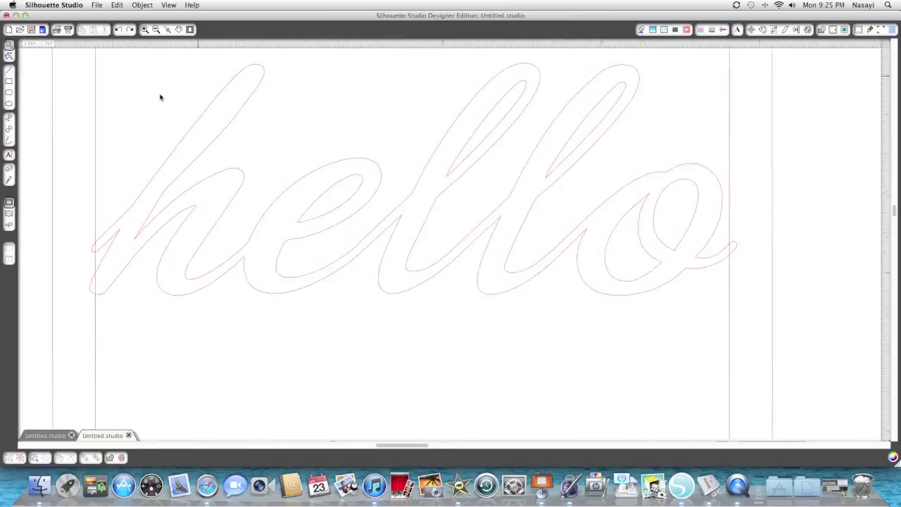
scroll(160, 97, left, 1)
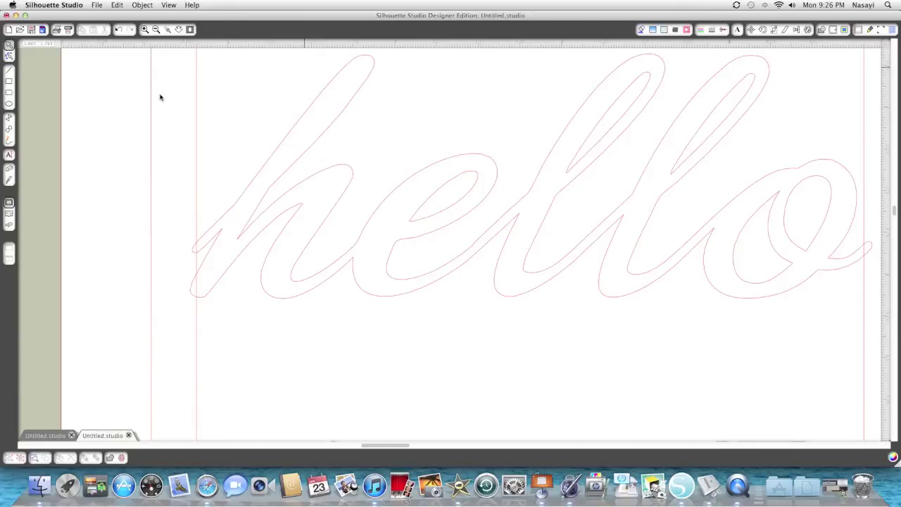
With the Eraser, remove the h loop sticking past the frame's left line.
click(9, 171)
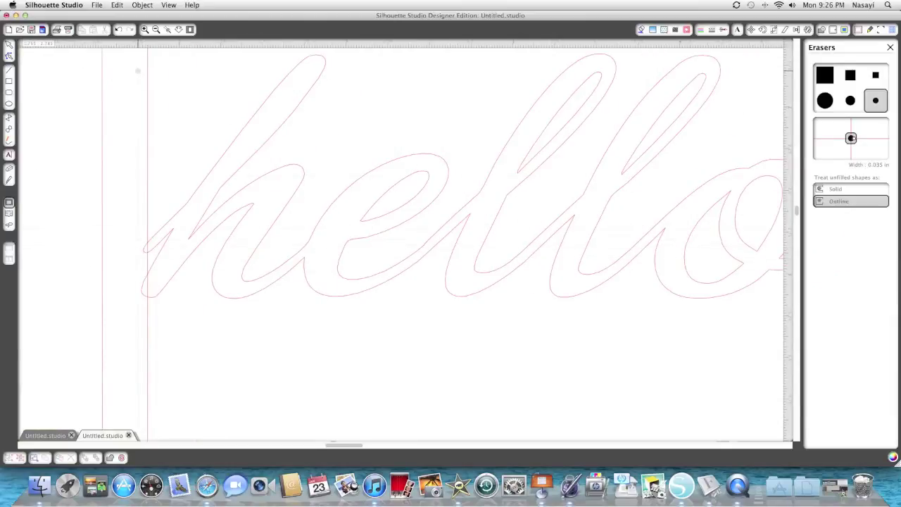
click(145, 29)
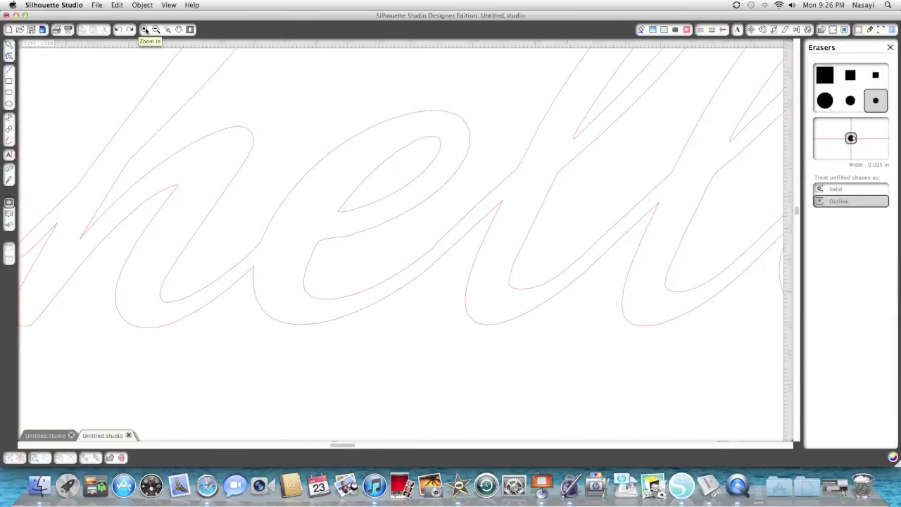
scroll(216, 180, left, 6)
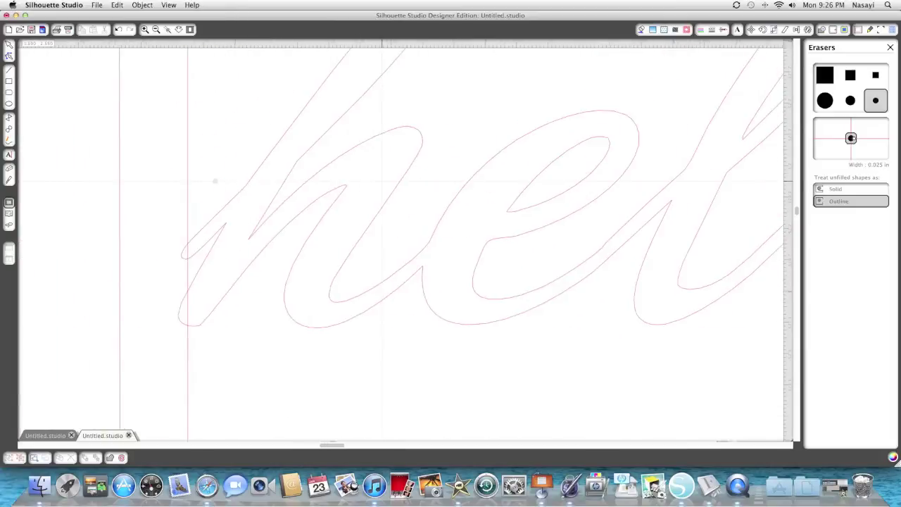
click(144, 30)
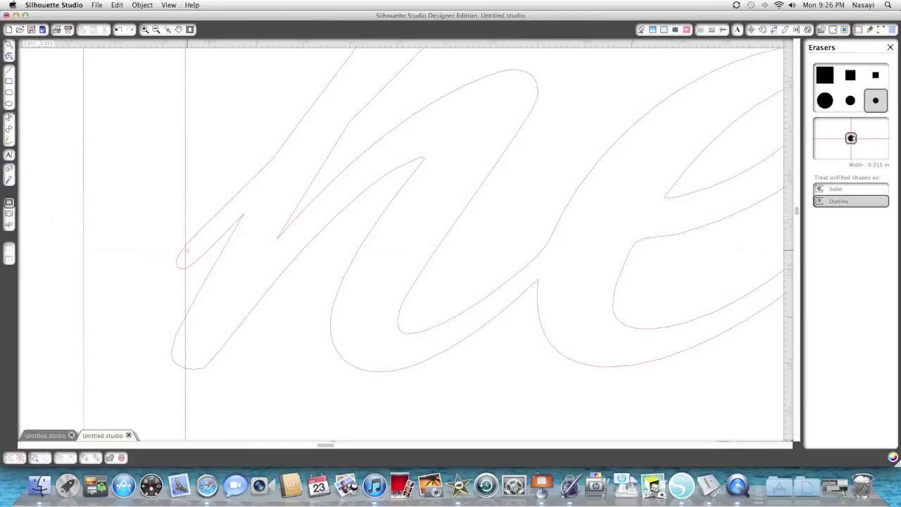
mouse_move(182, 246)
mouse_down()
mouse_move(176, 268)
mouse_move(185, 256)
mouse_up()
key(Escape)
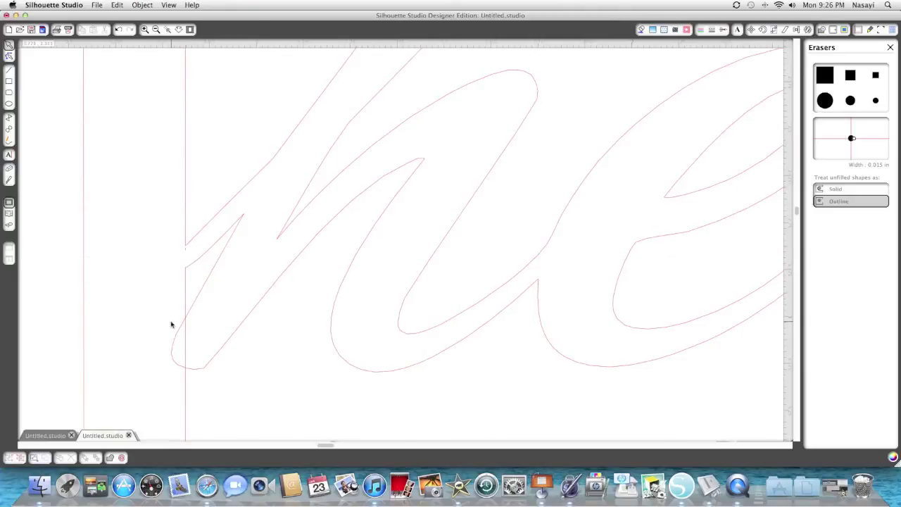
Erase the h's lower stroke outside the frame and the leftover frame line through it.
click(9, 169)
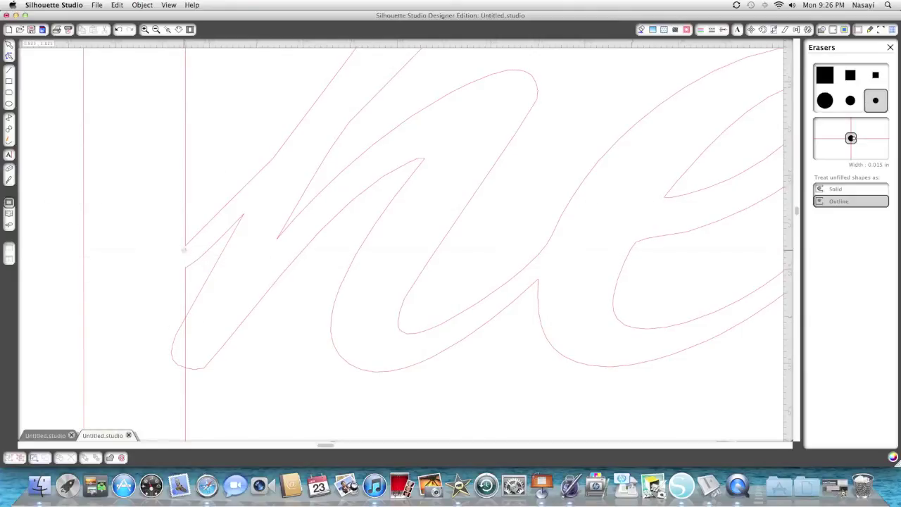
key(Escape)
click(9, 169)
mouse_move(182, 318)
mouse_down()
mouse_move(171, 345)
mouse_move(184, 365)
mouse_up()
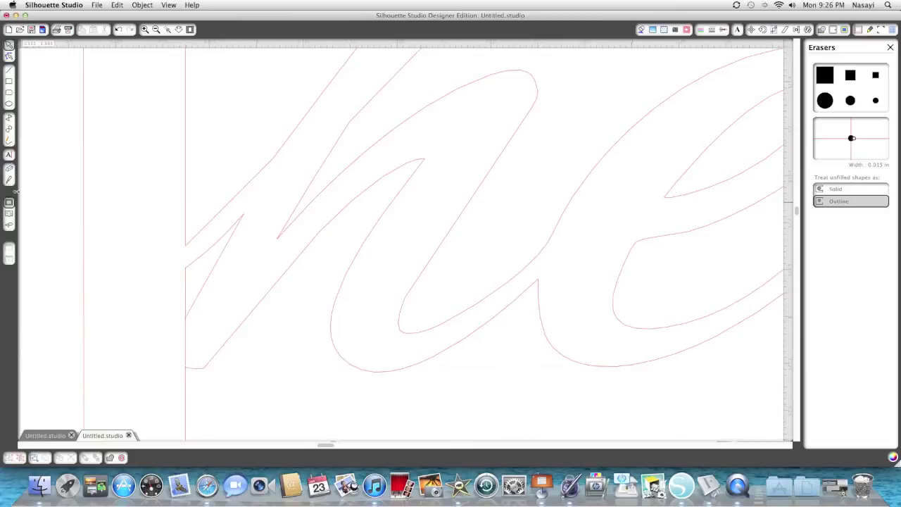
click(9, 171)
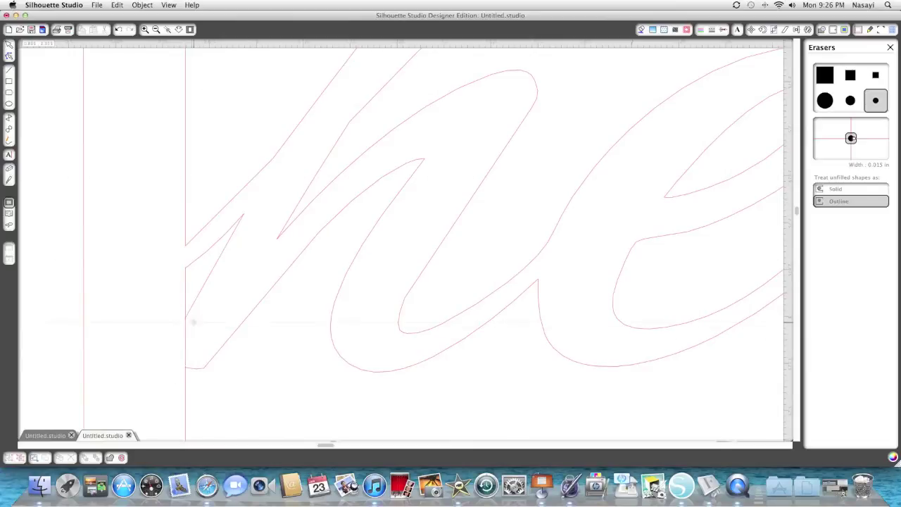
drag(185, 322, 185, 364)
key(Escape)
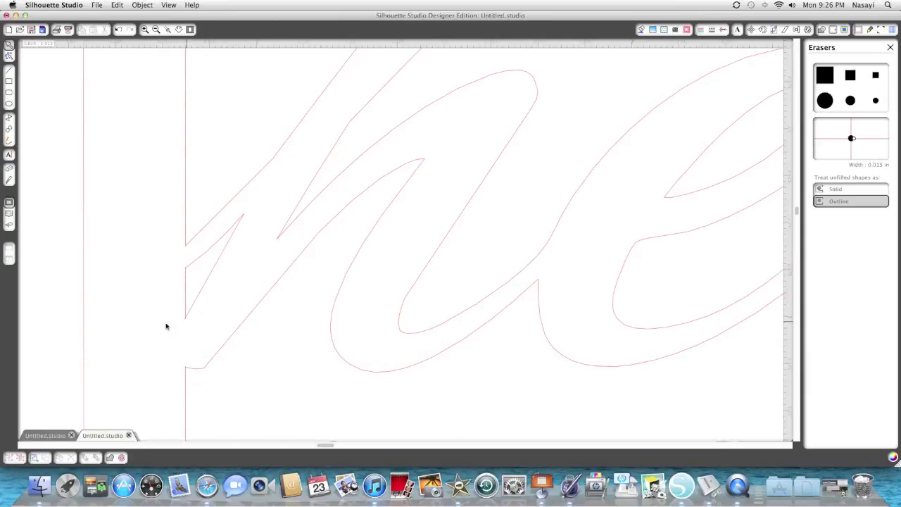
scroll(169, 325, right, 5)
scroll(170, 326, left, 5)
Scroll to the o and erase its tail beyond the frame line with the Eraser.
scroll(171, 328, right, 15)
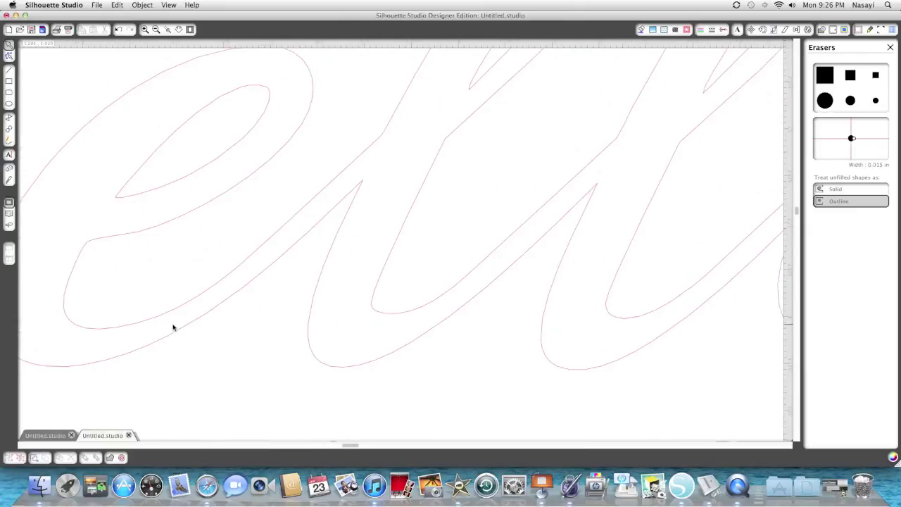
scroll(172, 327, right, 20)
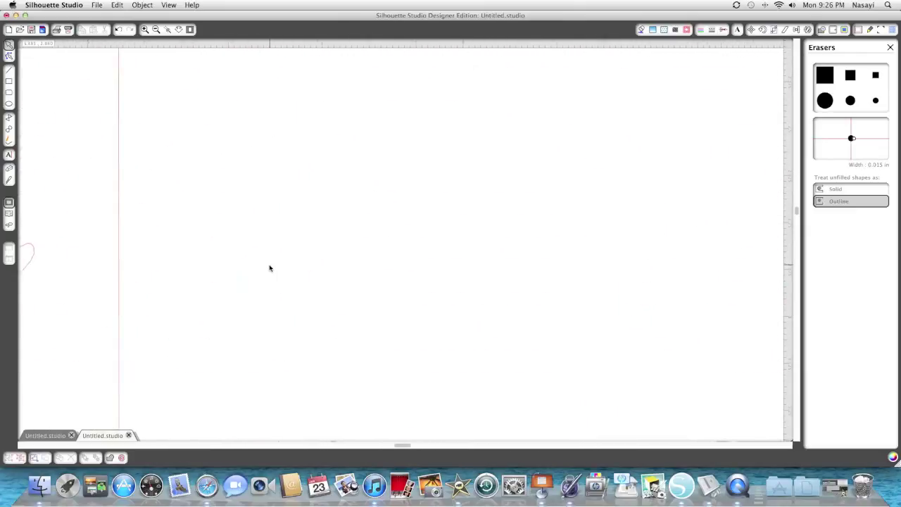
scroll(269, 268, left, 20)
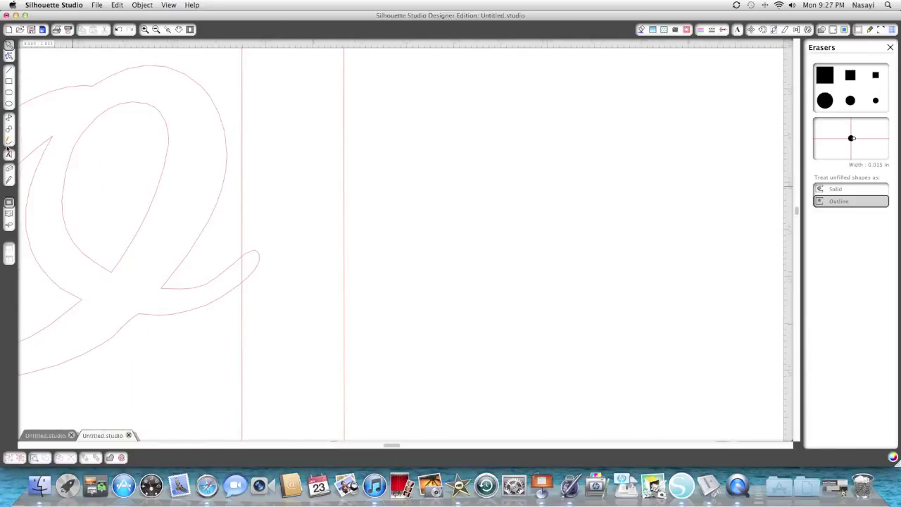
click(9, 170)
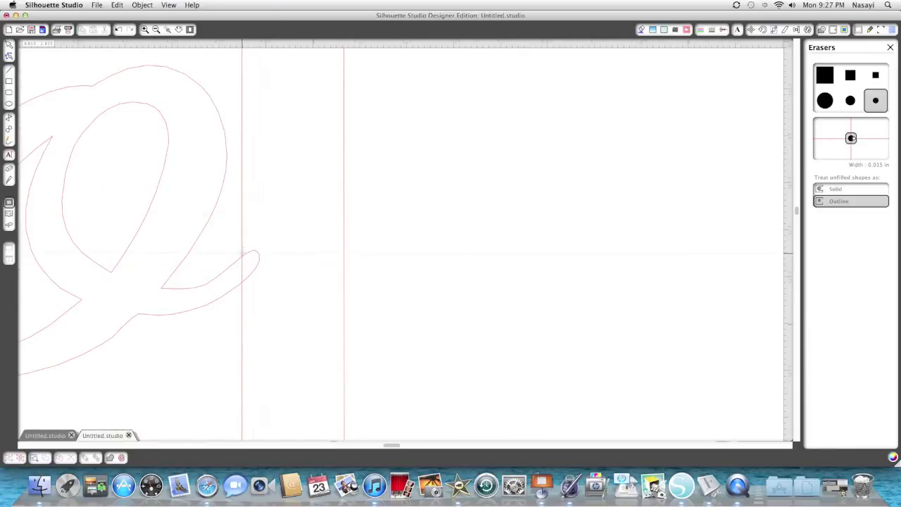
mouse_move(245, 256)
mouse_down()
mouse_move(260, 251)
mouse_move(257, 264)
mouse_up()
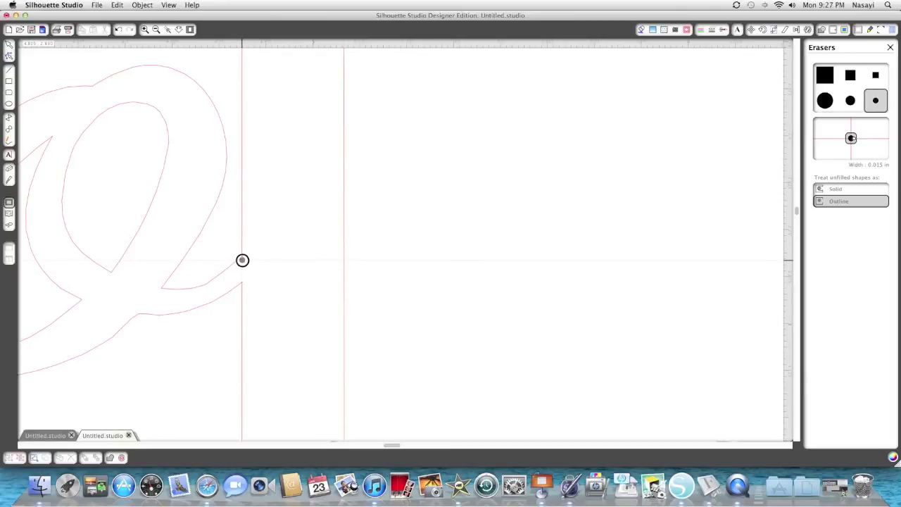
key(Escape)
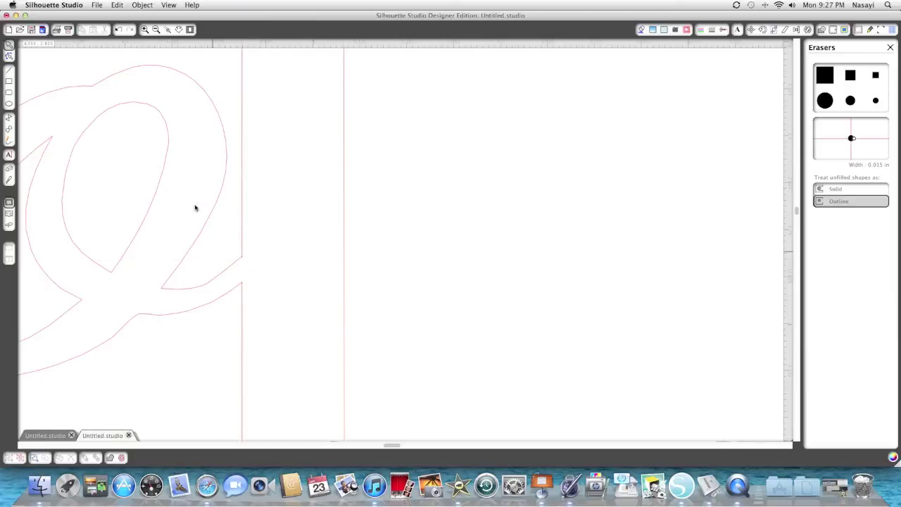
Zoom out to fit the entire welded 'hello' square frame on screen and show the Cut Style panel.
click(156, 29)
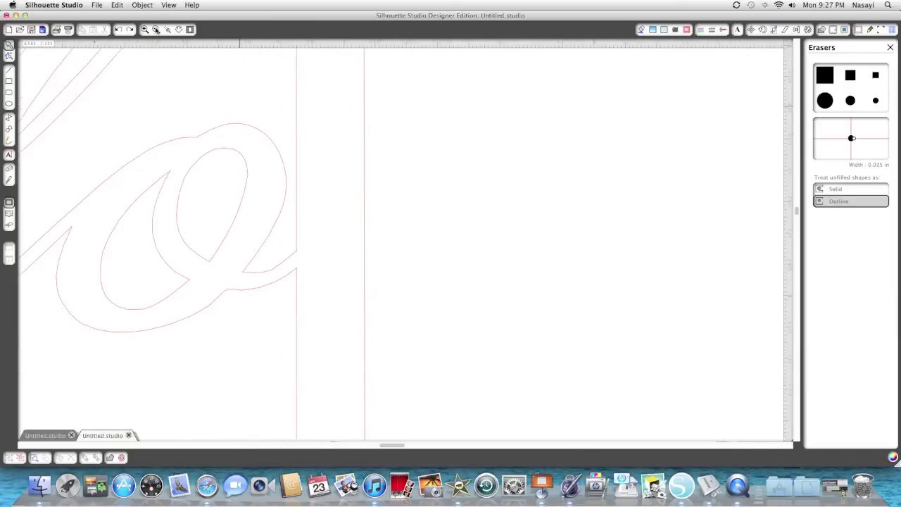
click(156, 30)
click(156, 30)
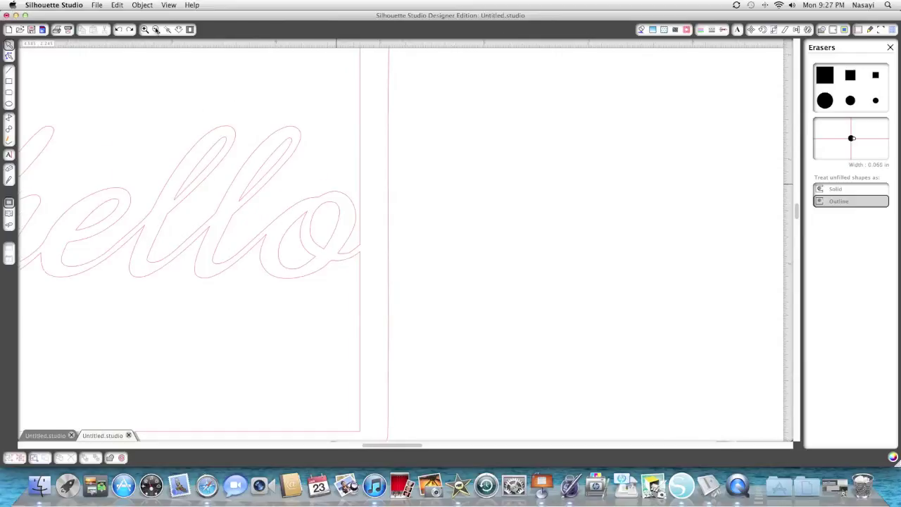
click(157, 29)
click(157, 30)
click(156, 30)
scroll(277, 141, left, 2)
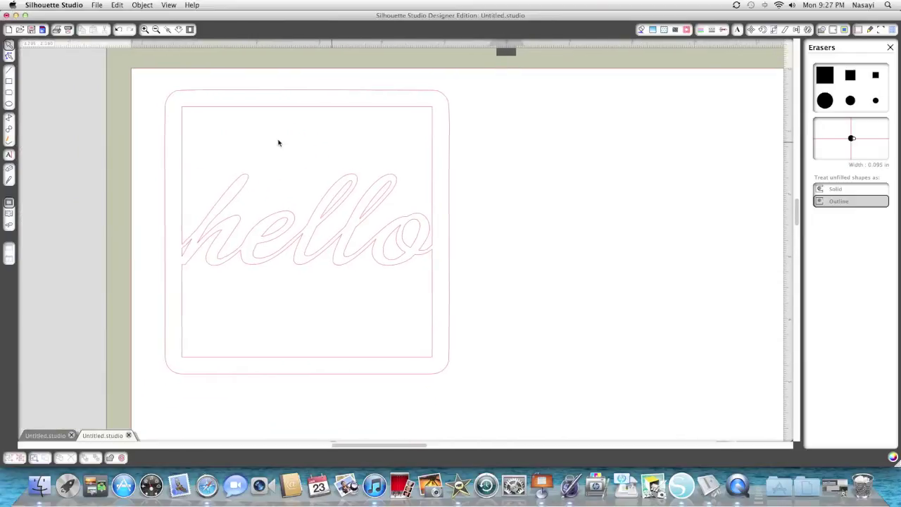
click(729, 29)
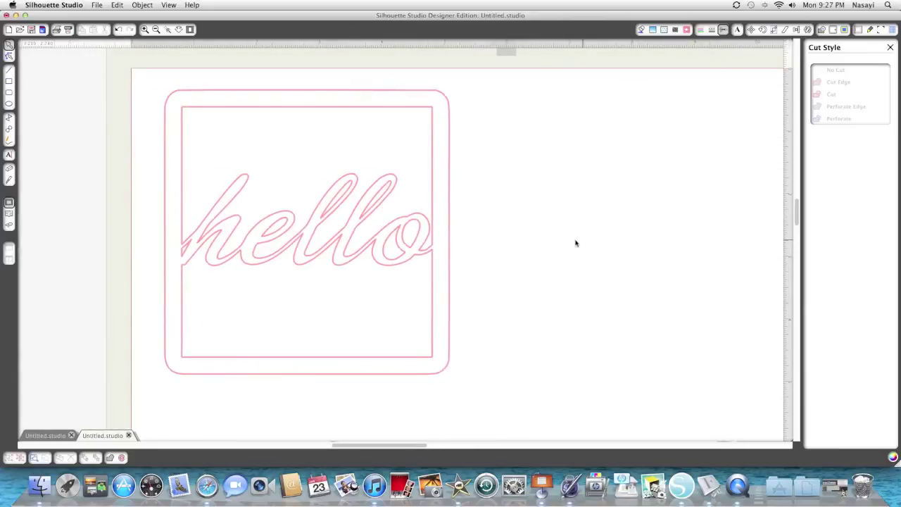